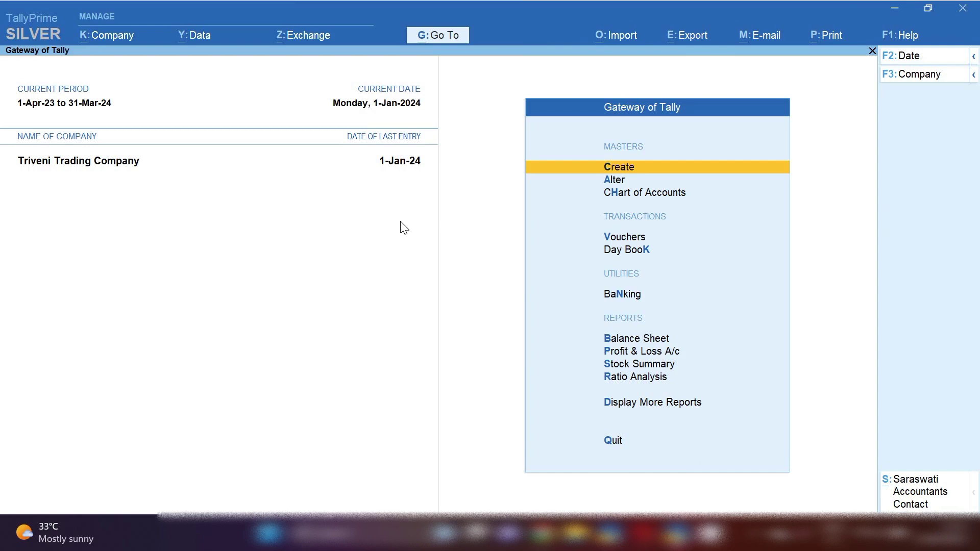
Drill from the Balance Sheet through Current Liabilities into the Sundry Creditors group summary.
key(b)
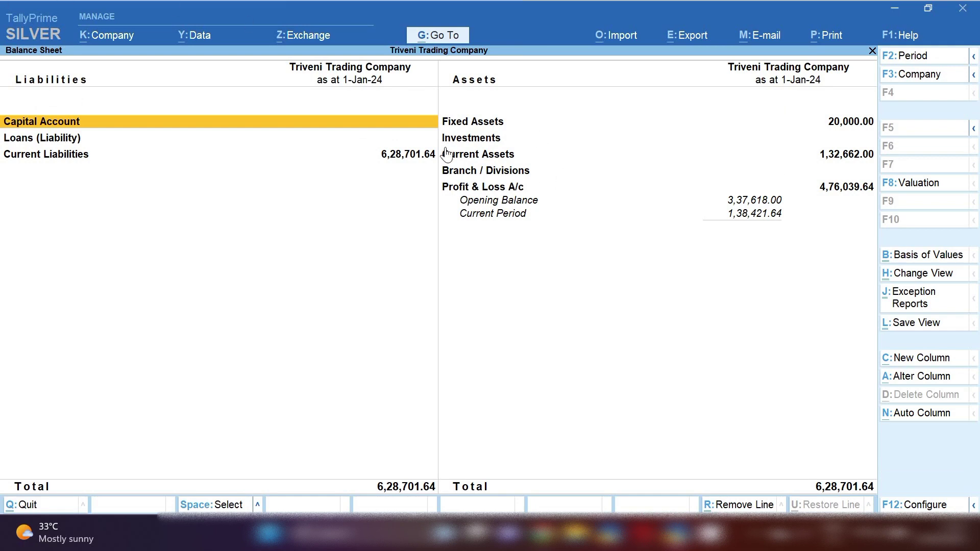
key(Down)
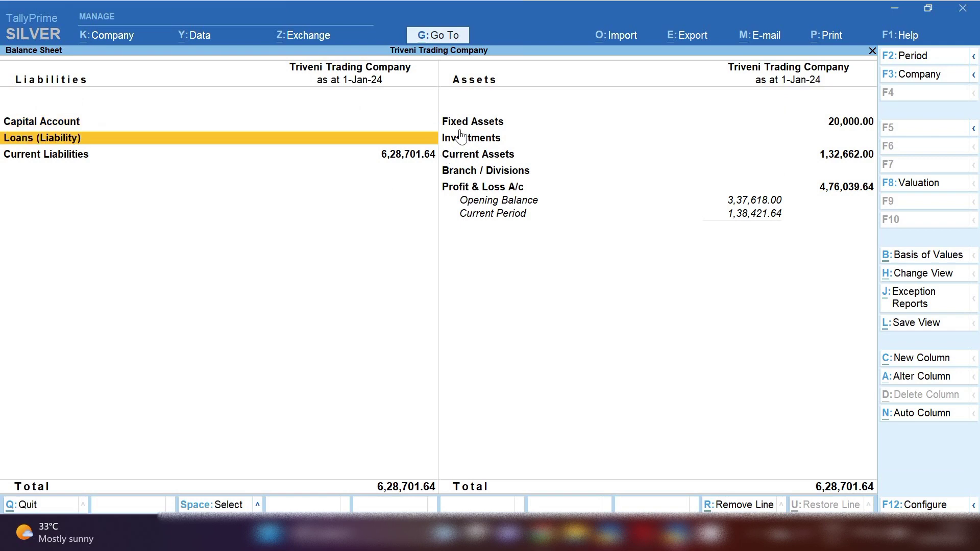
key(Down)
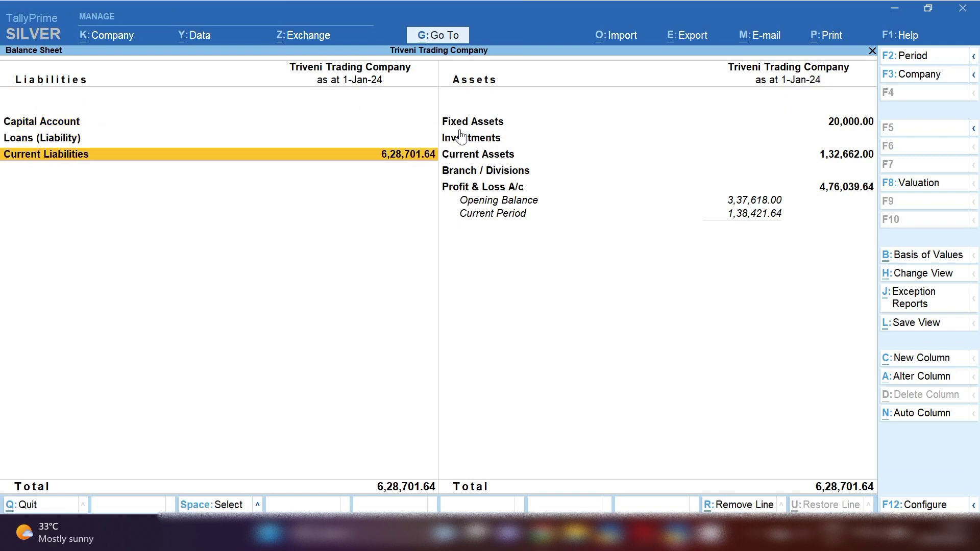
key(Return)
key(Down)
key(Down)
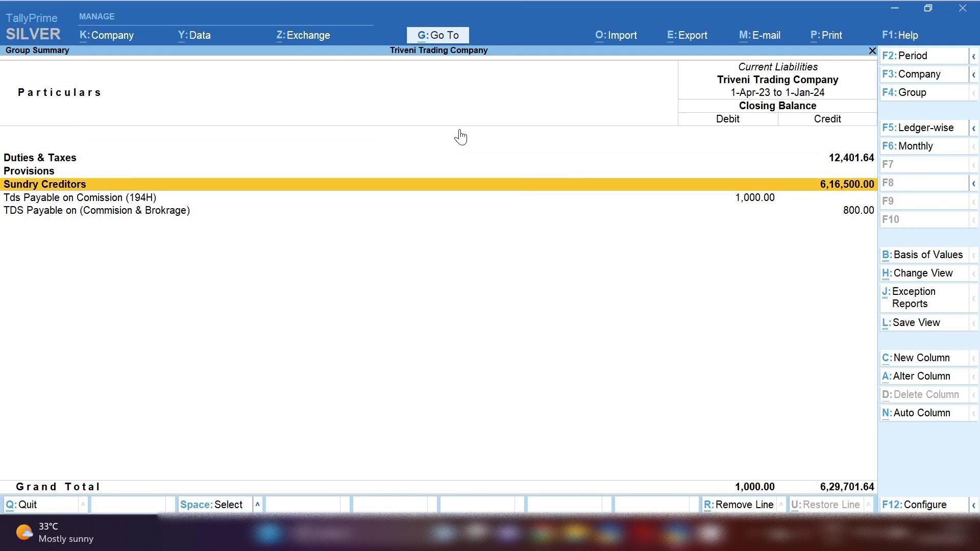
key(Return)
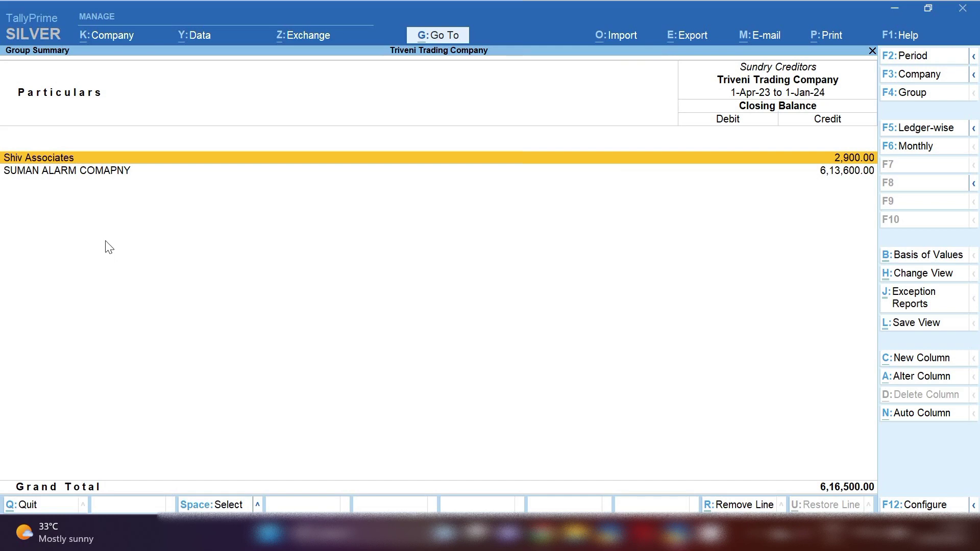
Export the current Sundry Creditors summary to Excel as GrpSum.xlsx in D:\tally setup.
click(693, 40)
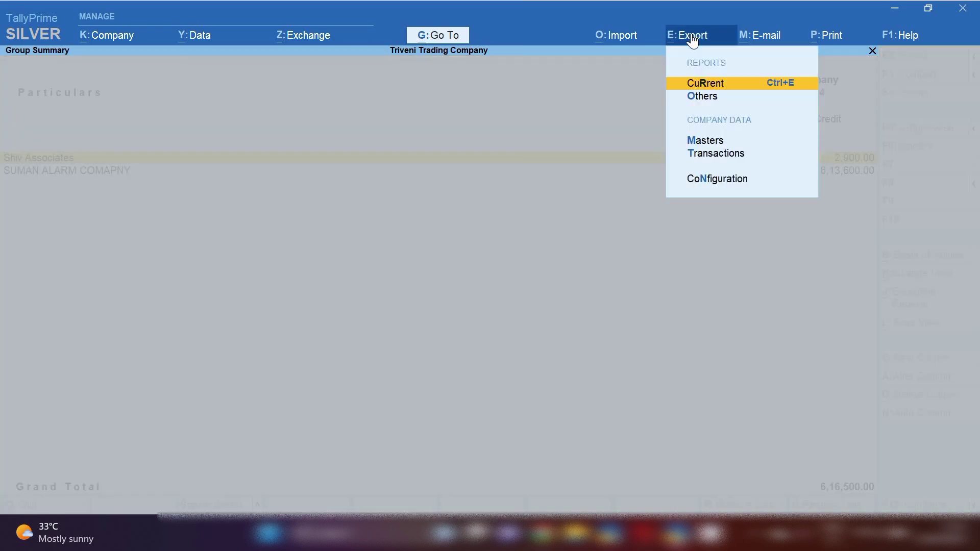
key(Return)
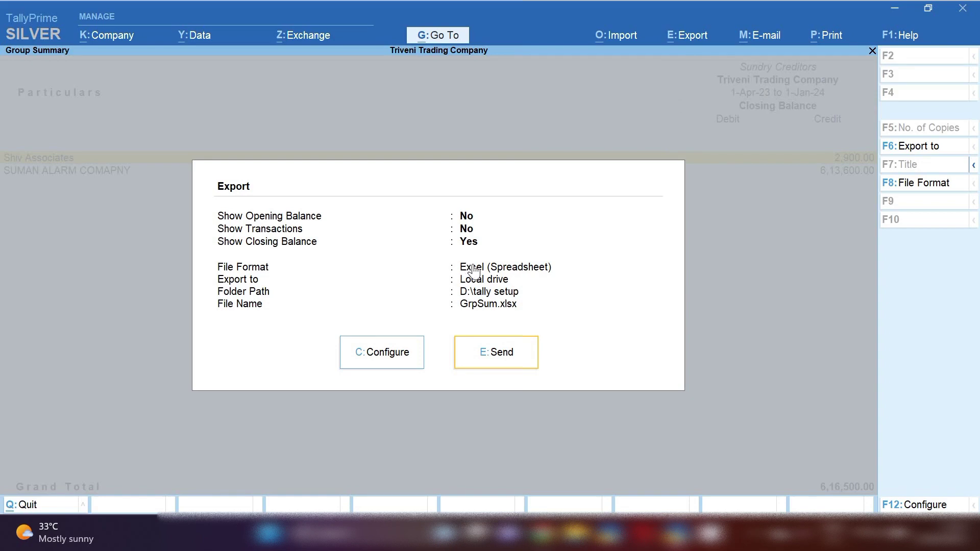
click(482, 362)
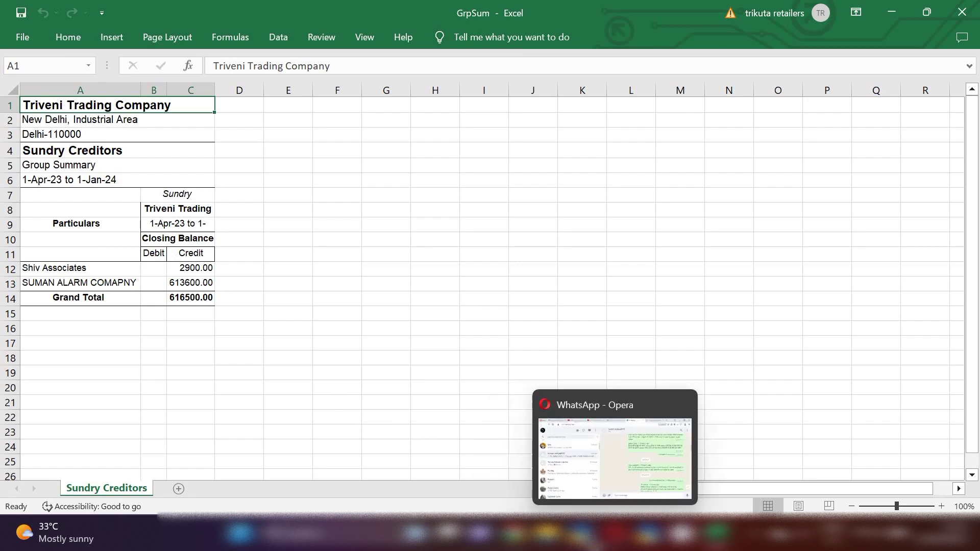
Return to TallyPrime after reviewing the GrpSum workbook in Excel.
click(643, 423)
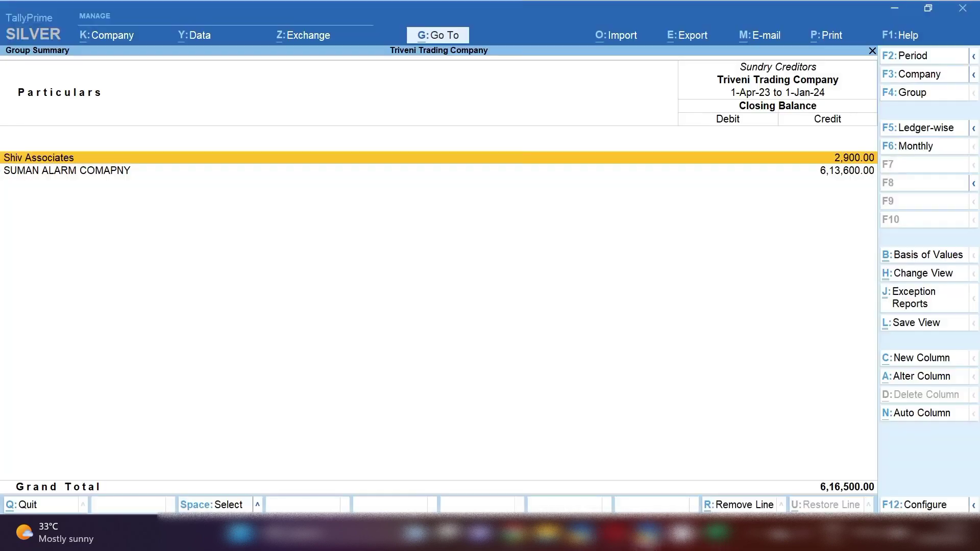
Set the current report's export format to PDF (Read-only document) as GrpSum.pdf, with no signature.
click(693, 44)
key(Return)
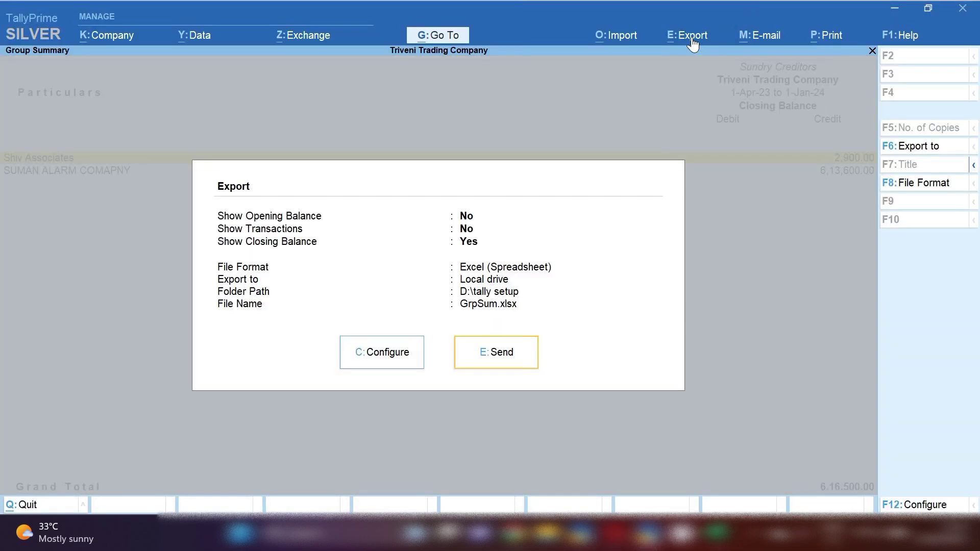
click(386, 358)
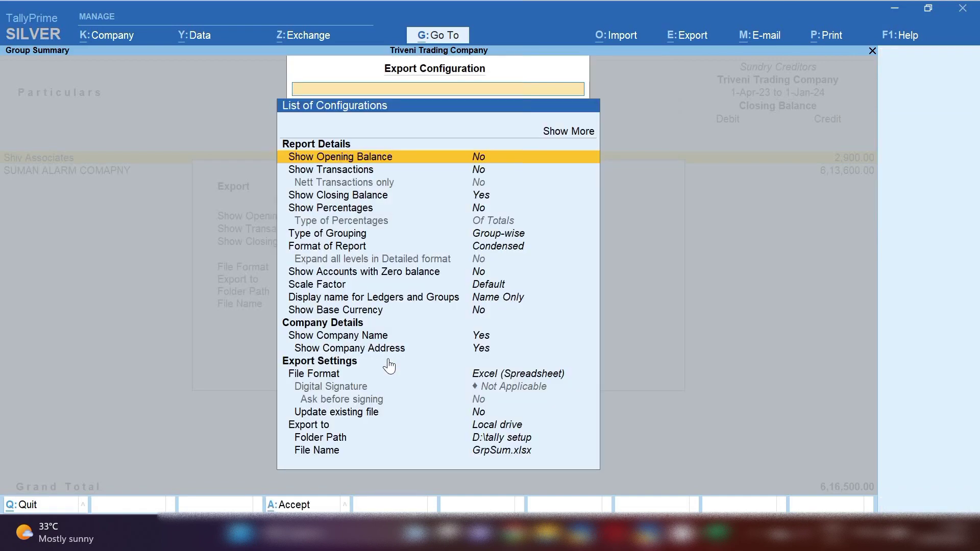
key(Down)
key(Down)
key(Down)
key(Down)
key(Down)
key(Down)
key(Down)
key(Down)
key(Down)
key(Down)
key(Down)
key(Down)
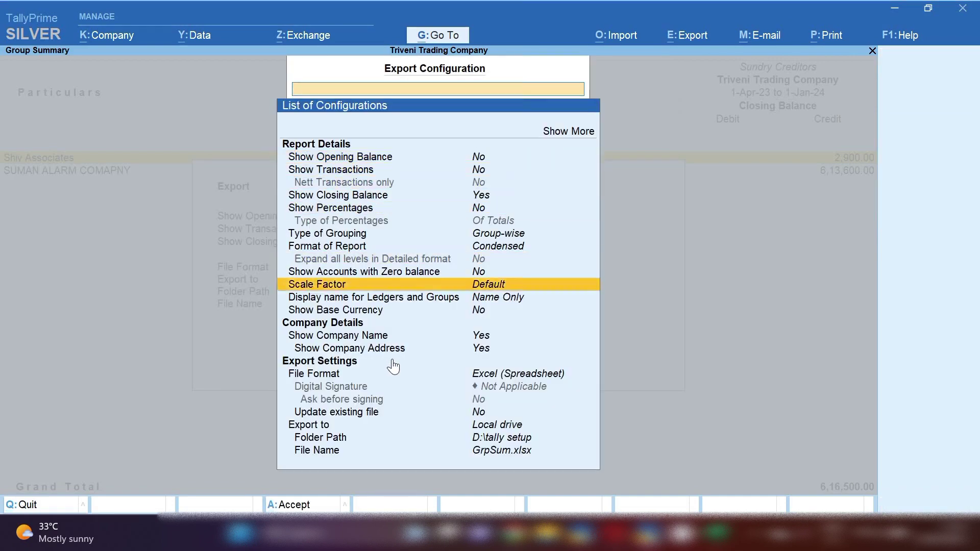
key(Return)
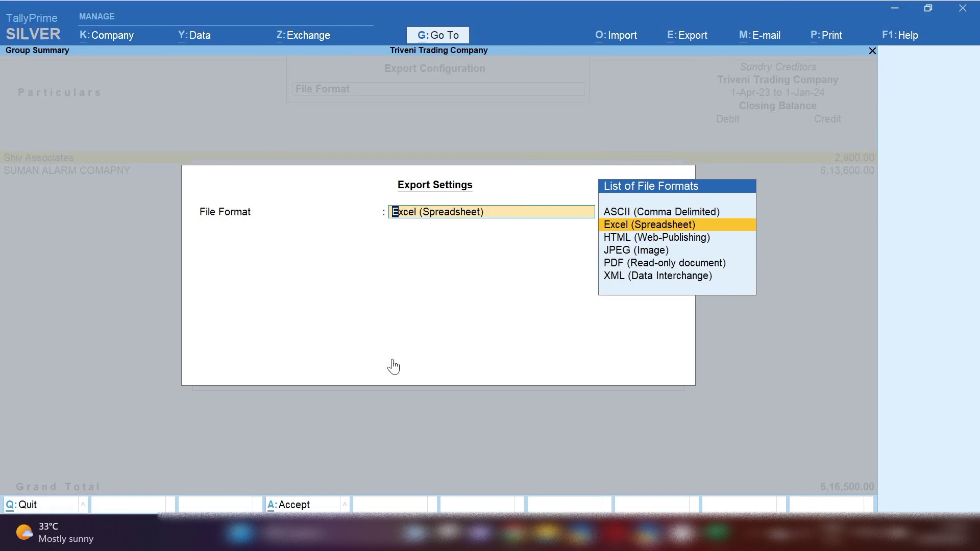
key(Down)
key(Down)
key(Down)
key(Return)
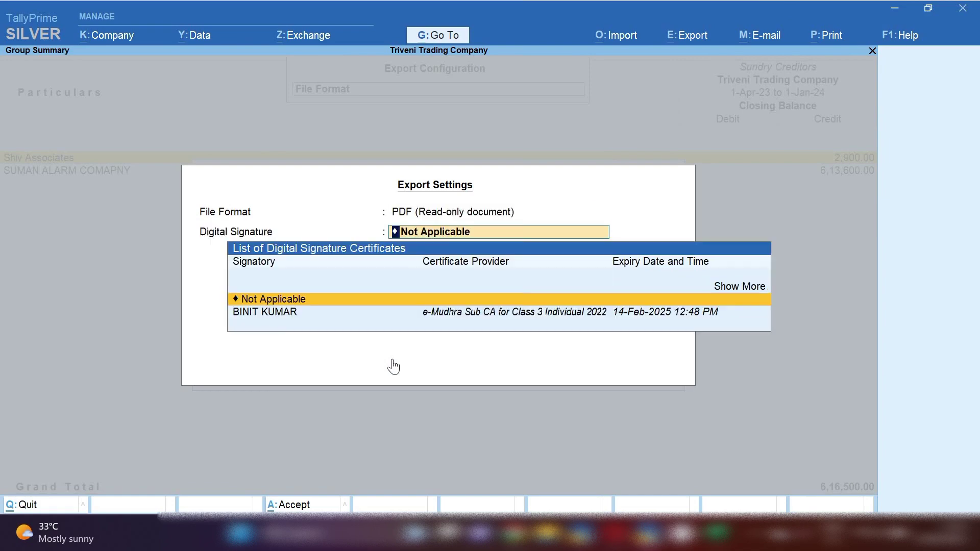
key(Return)
key(ctrl+a)
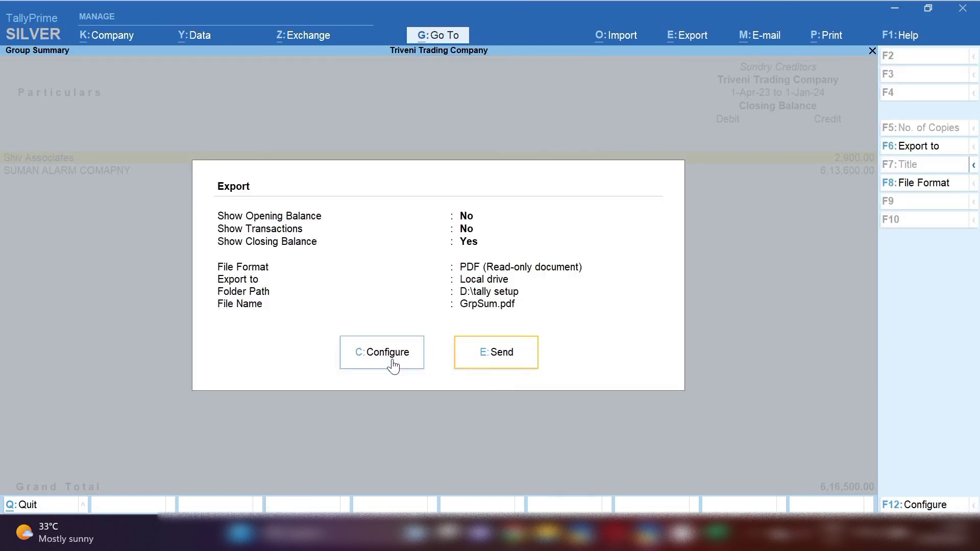
Export GrpSum.pdf, view it maximized in Adobe Acrobat, then close Acrobat.
click(491, 366)
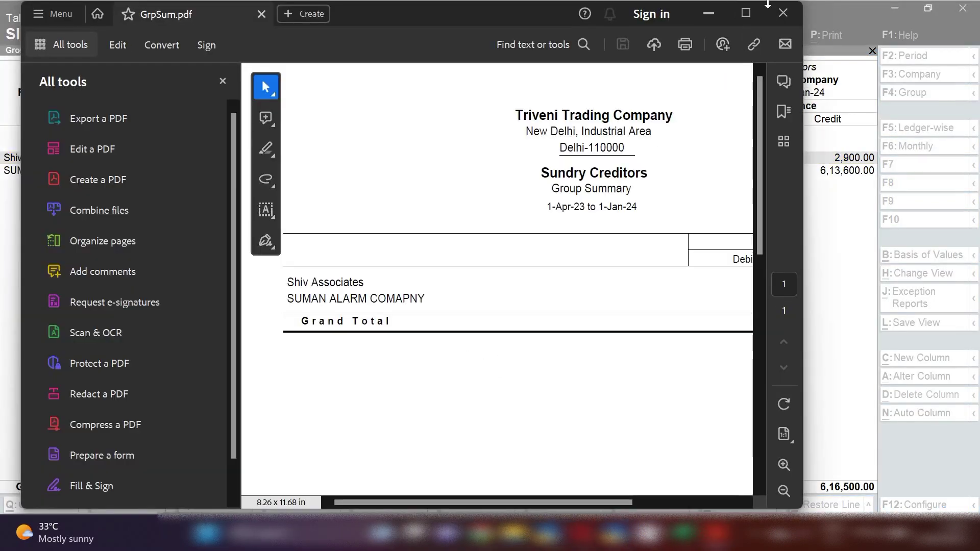
click(746, 12)
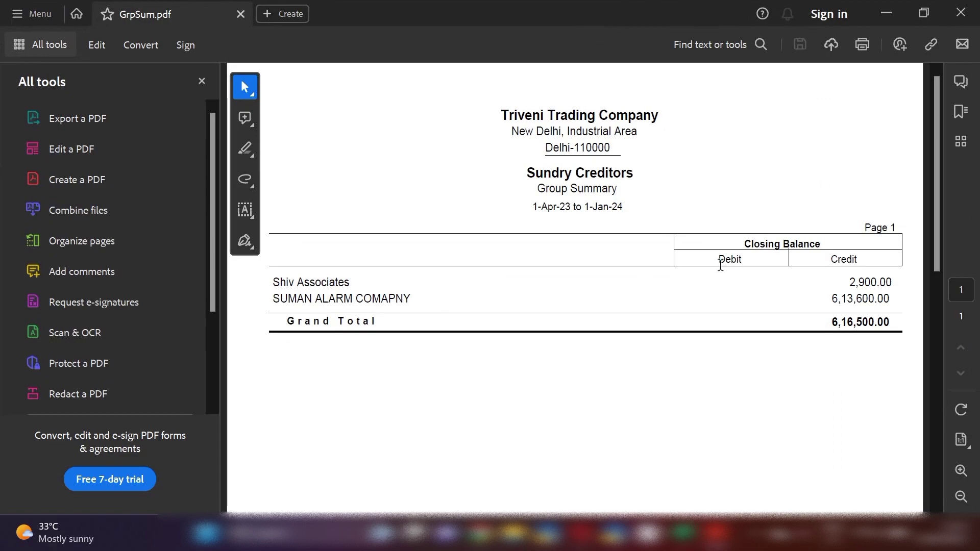
click(959, 12)
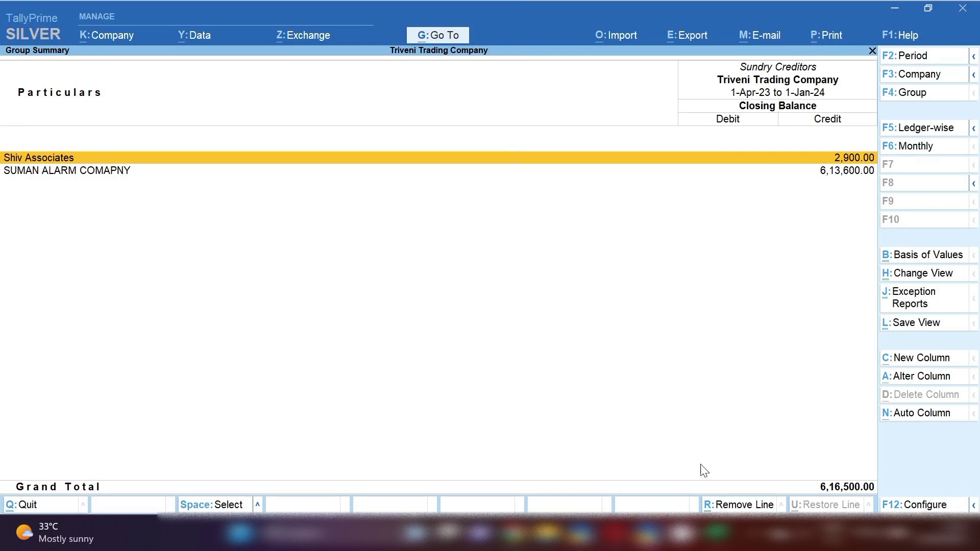
mouse_move(715, 542)
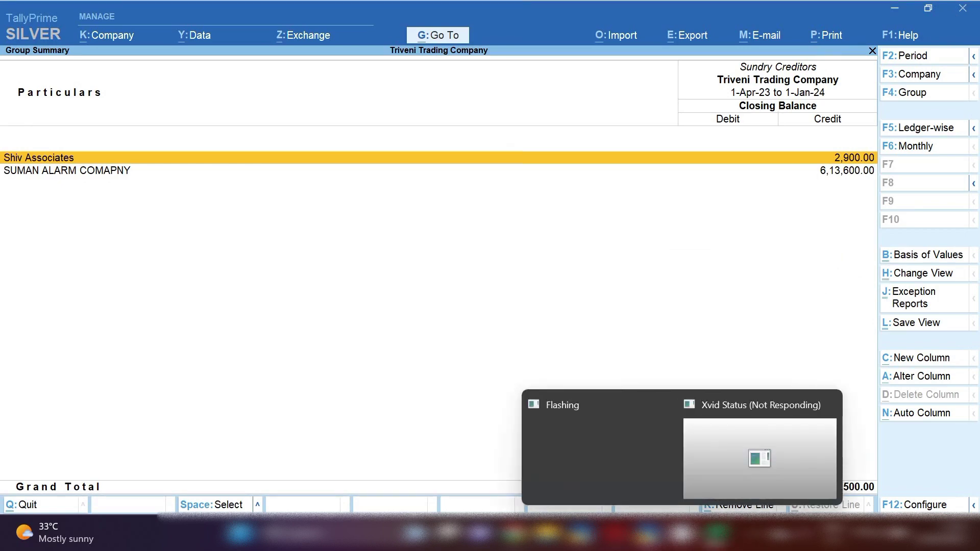
click(749, 539)
right_click(724, 486)
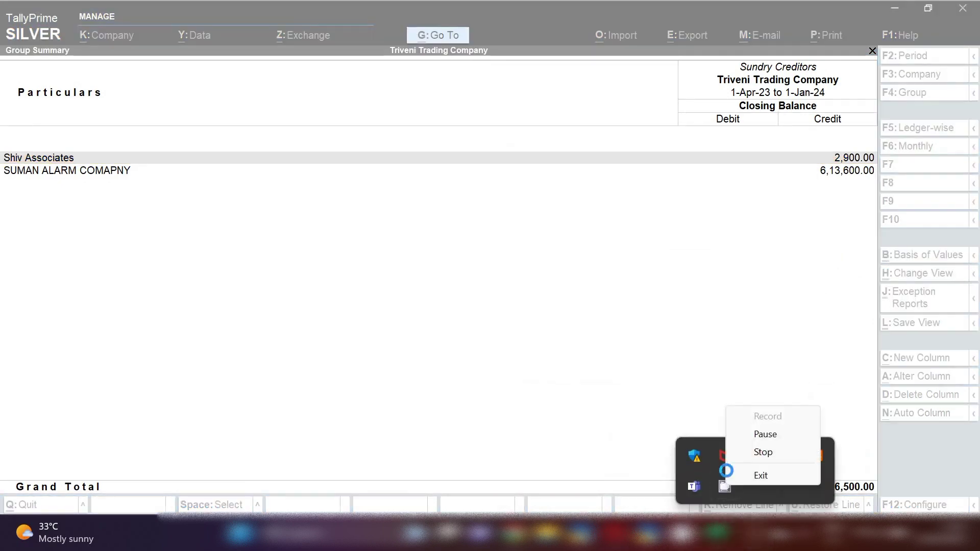